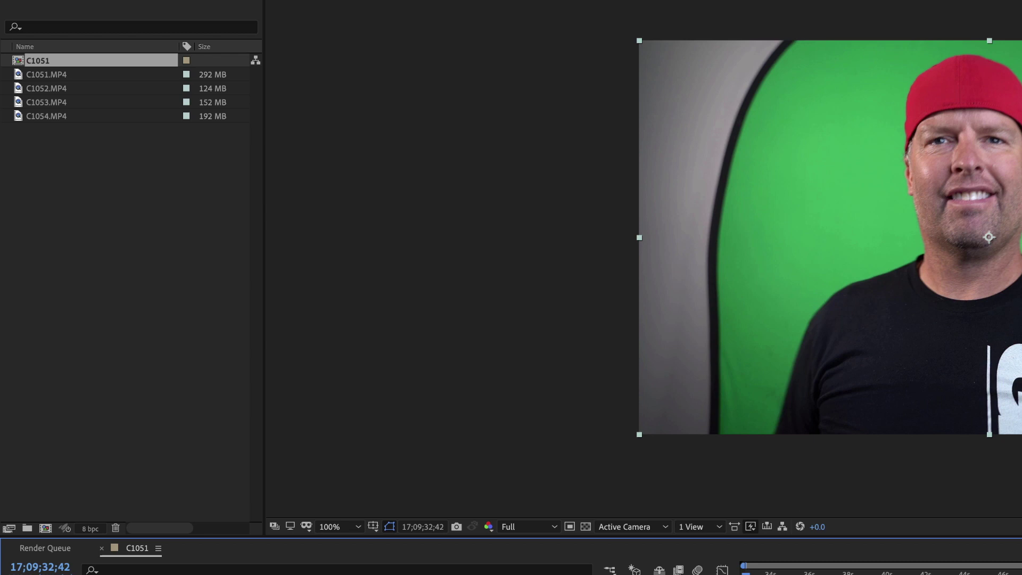
# Split the C1051.MP4 layer at 17;09;42;36 and delete the portion before that point
pyautogui.moveTo(746, 574); pyautogui.dragTo(1013, 574)
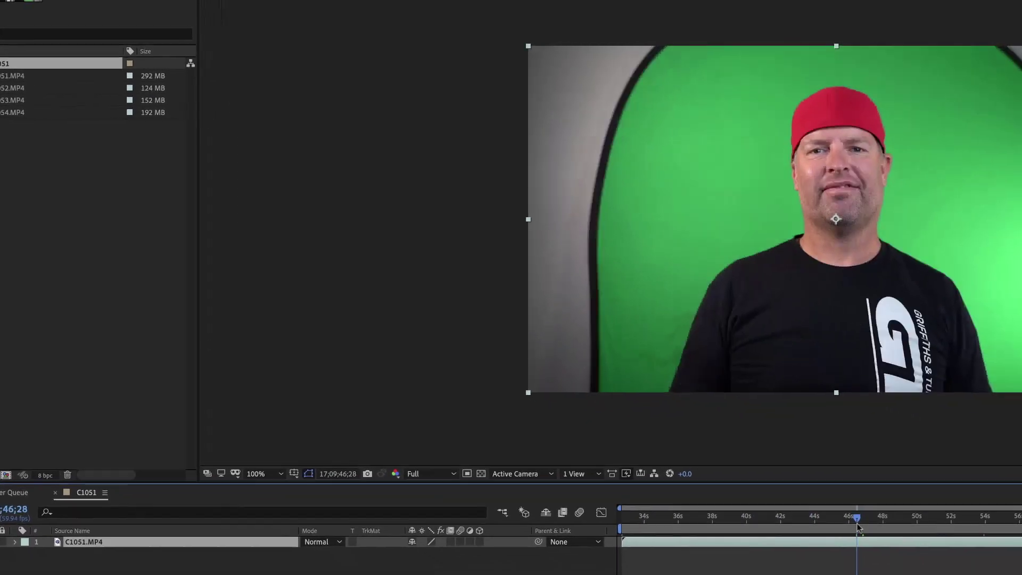
pyautogui.moveTo(858, 527); pyautogui.dragTo(797, 528)
pyautogui.moveTo(517, 415); pyautogui.dragTo(513, 414)
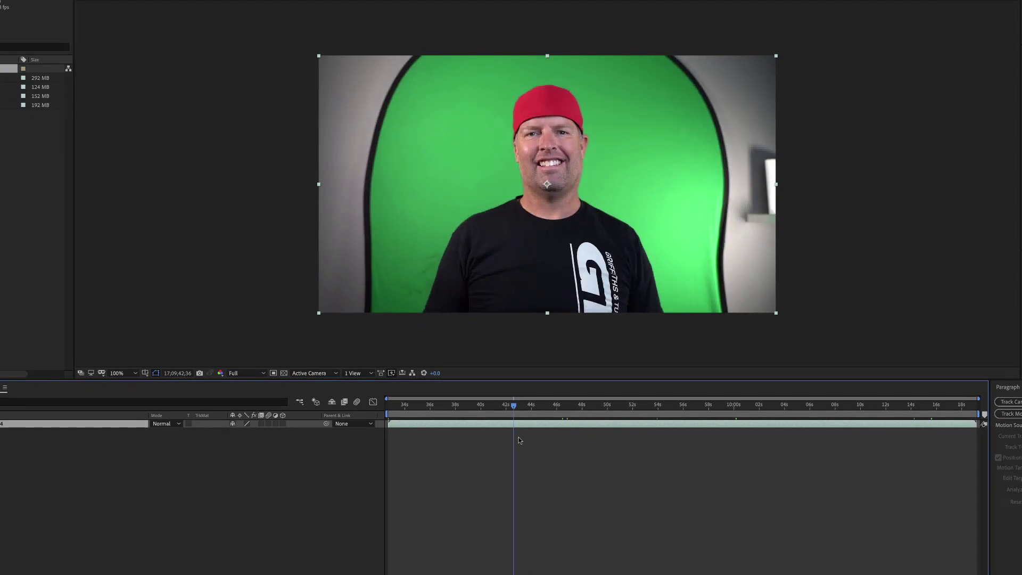
pyautogui.hotkey('ctrl', 'shift', 'd')
pyautogui.click(502, 433)
pyautogui.press('Delete')
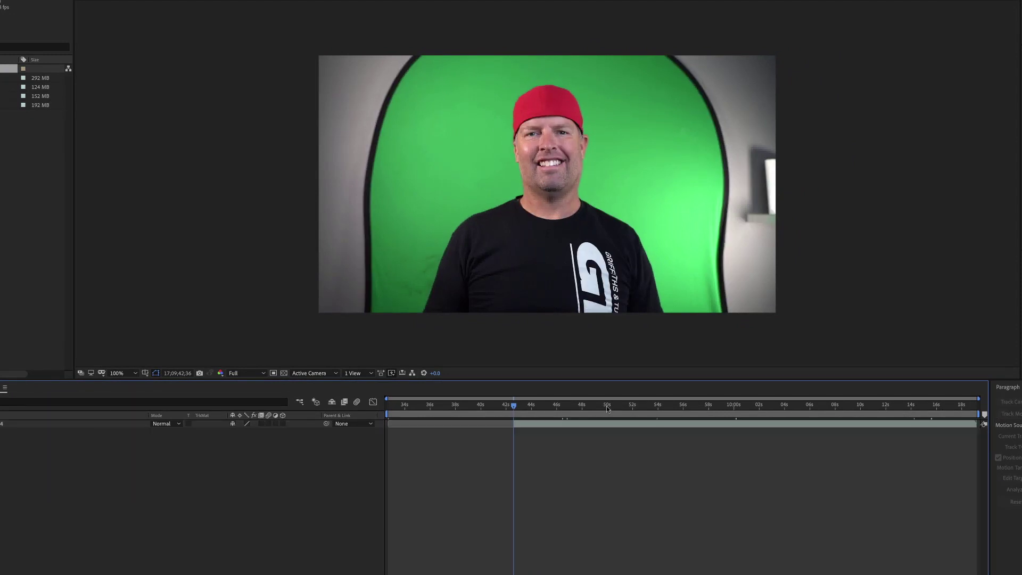
# Move the remaining clip to the composition's start and trim the composition to the clip's length
pyautogui.moveTo(629, 424); pyautogui.dragTo(497, 423)
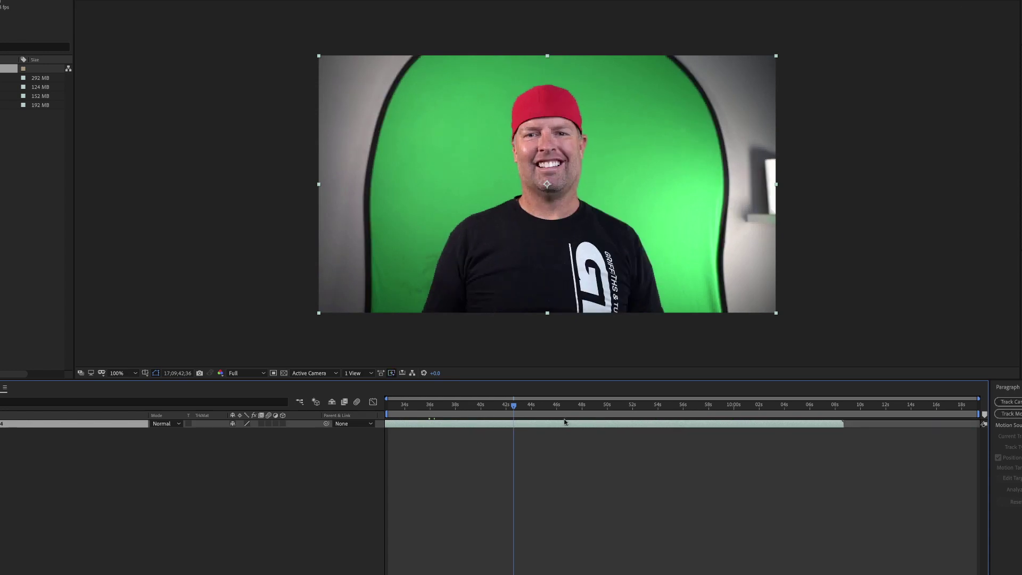
pyautogui.moveTo(977, 415); pyautogui.dragTo(814, 415)
pyautogui.rightClick(813, 415)
pyautogui.click(856, 442)
pyautogui.press('Home')
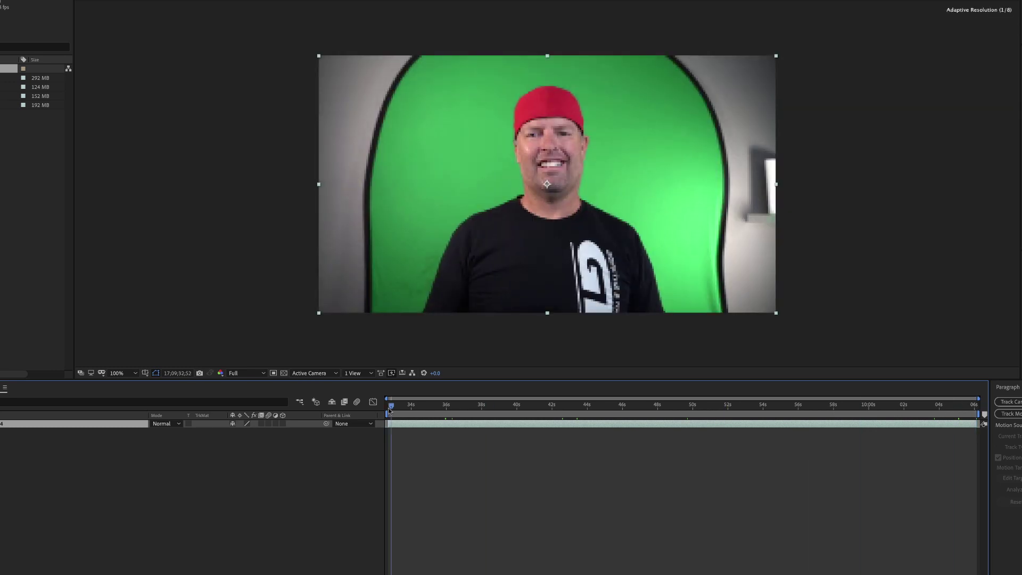
pyautogui.moveTo(392, 409)
pyautogui.mouseDown()
pyautogui.moveTo(920, 419)
pyautogui.moveTo(389, 418)
pyautogui.mouseUp()
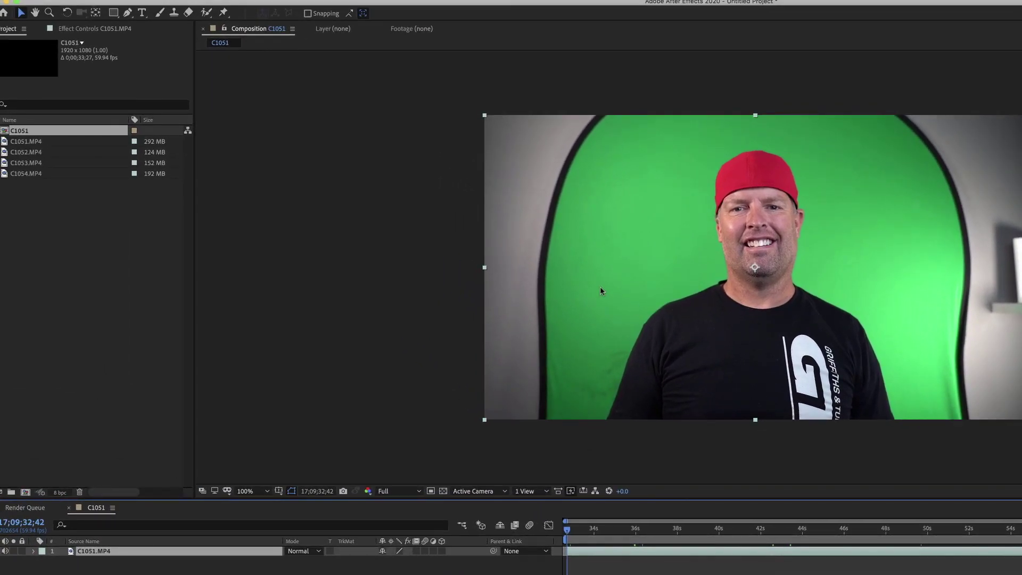
# Draw a closed seven-point Pen mask on the C1051.MP4 layer around the man, just inside the green screen's edges
pyautogui.click(129, 14)
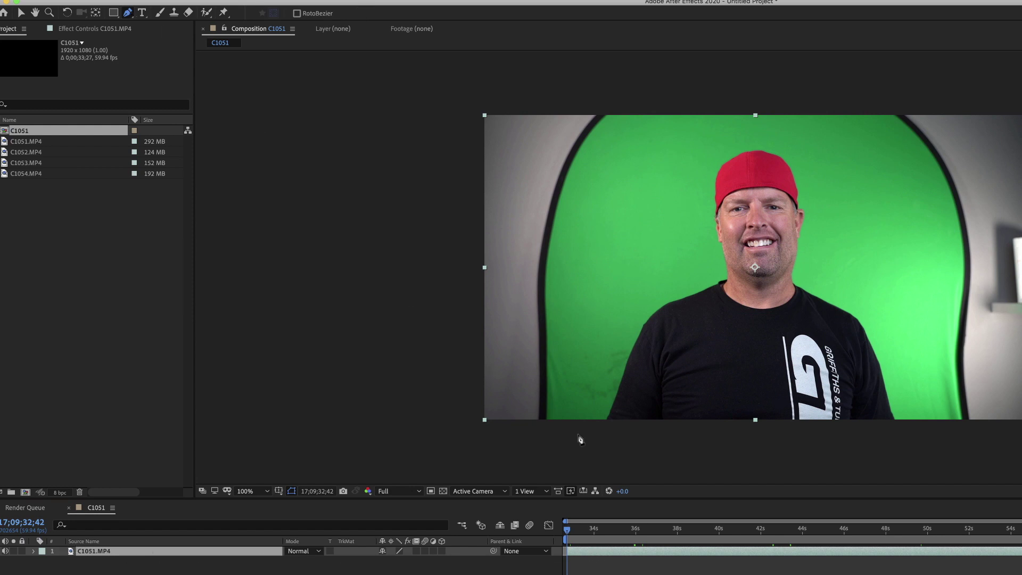
pyautogui.click(557, 423)
pyautogui.click(557, 259)
pyautogui.click(642, 134)
pyautogui.click(846, 124)
pyautogui.click(935, 198)
pyautogui.click(932, 320)
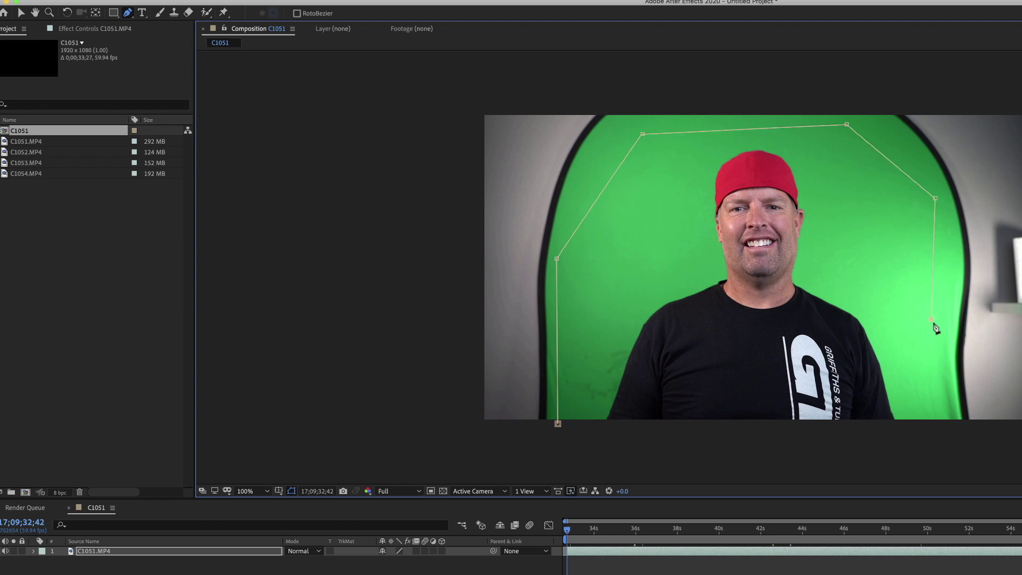
pyautogui.click(946, 425)
pyautogui.click(557, 424)
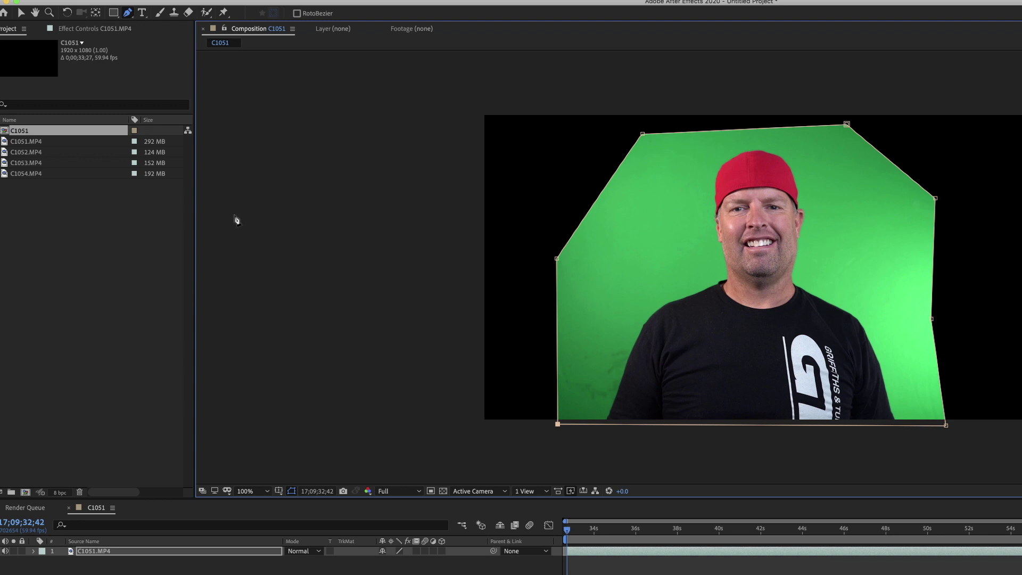
pyautogui.click(21, 12)
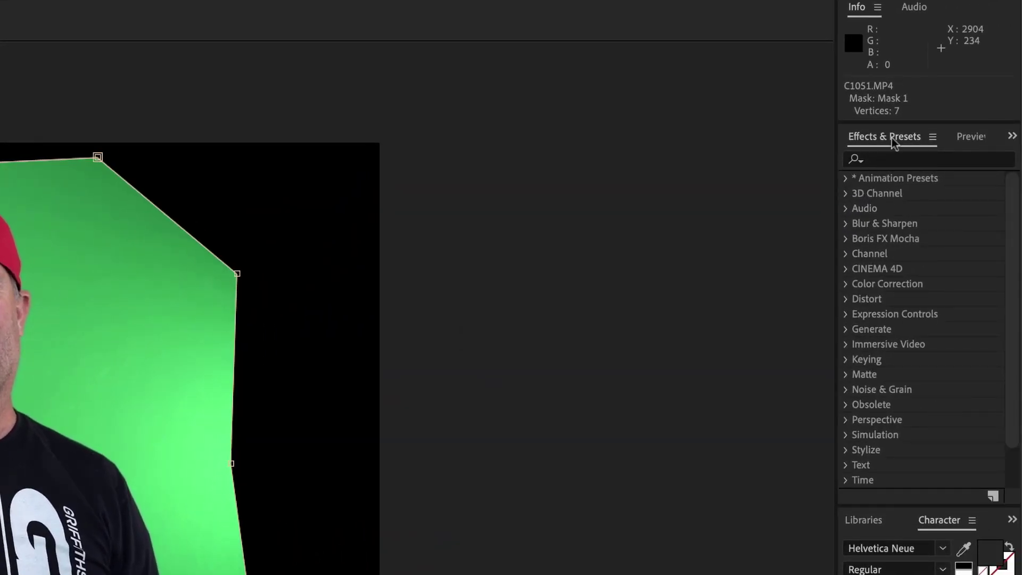
# Find the Keylight + Key Cleaner + Advanced Spill Suppressor preset by searching "key" and apply it to the masked clip
pyautogui.click(901, 159)
pyautogui.write('key')
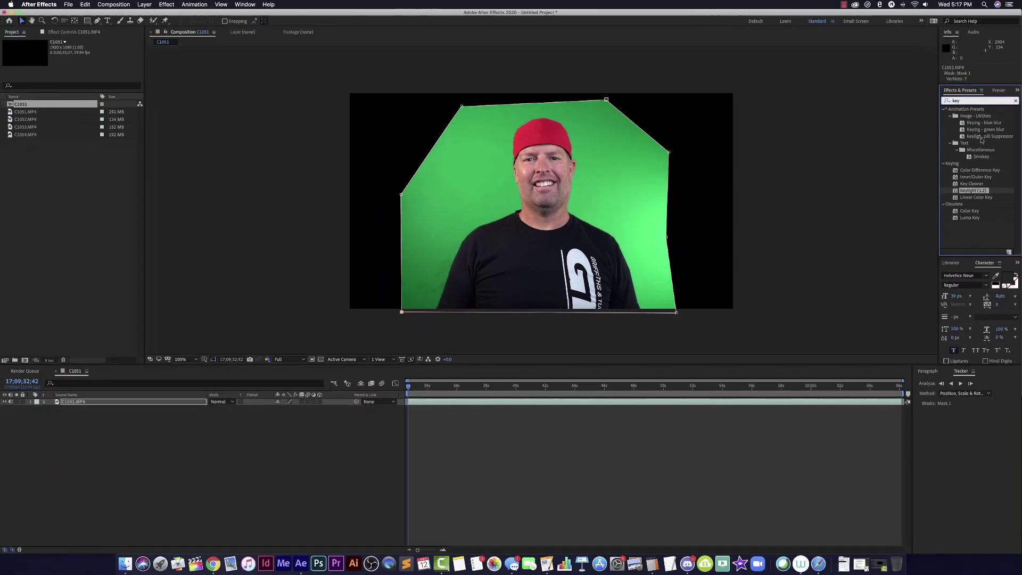
pyautogui.click(974, 245)
pyautogui.moveTo(999, 140); pyautogui.dragTo(633, 172)
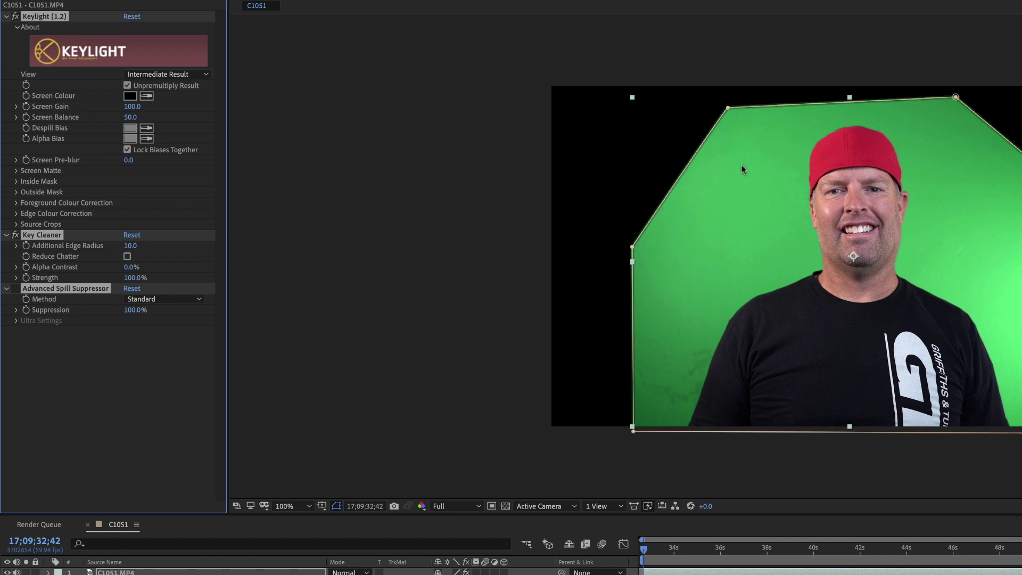
# Try sampling the brighter green near the mask's upper-left edge as Keylight's Screen Colour
pyautogui.click(152, 96)
pyautogui.click(752, 170)
pyautogui.click(148, 98)
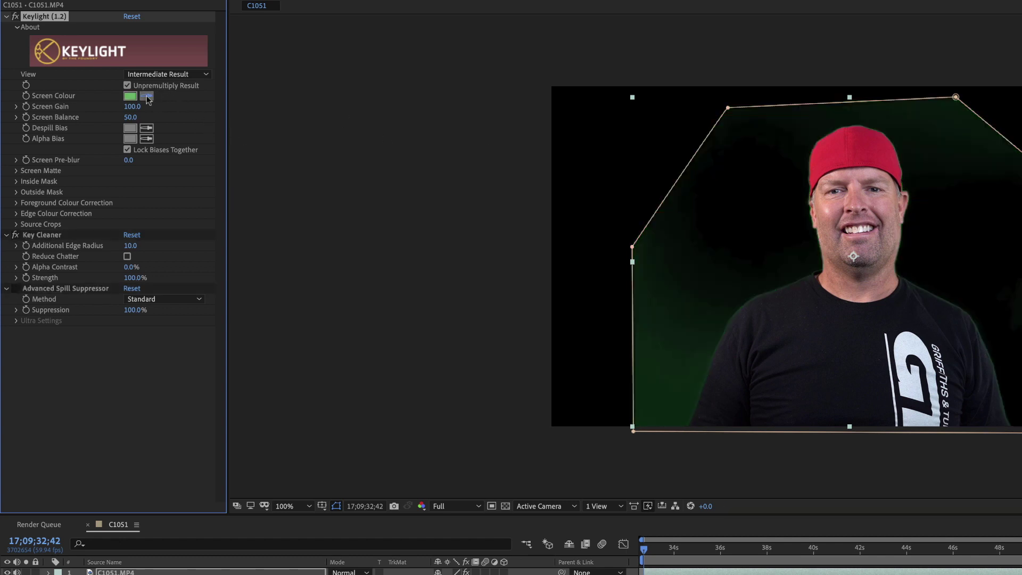
pyautogui.press('Escape')
pyautogui.press('super+z')
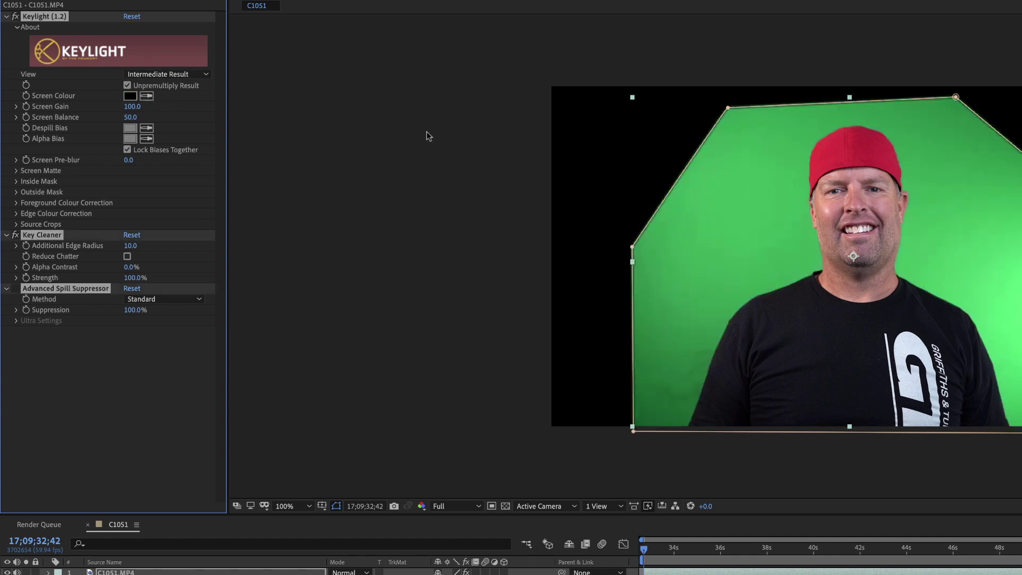
# Sample the darker green near the mask's lower-left corner as Keylight's Screen Colour
pyautogui.click(146, 96)
pyautogui.click(663, 415)
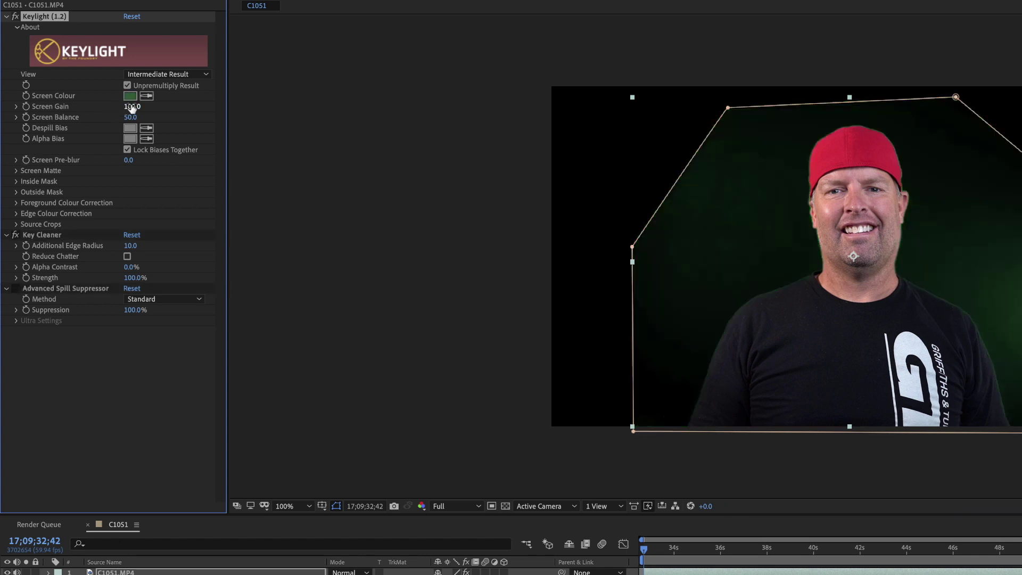
pyautogui.click(146, 96)
pyautogui.hotkey('ctrl', 'z')
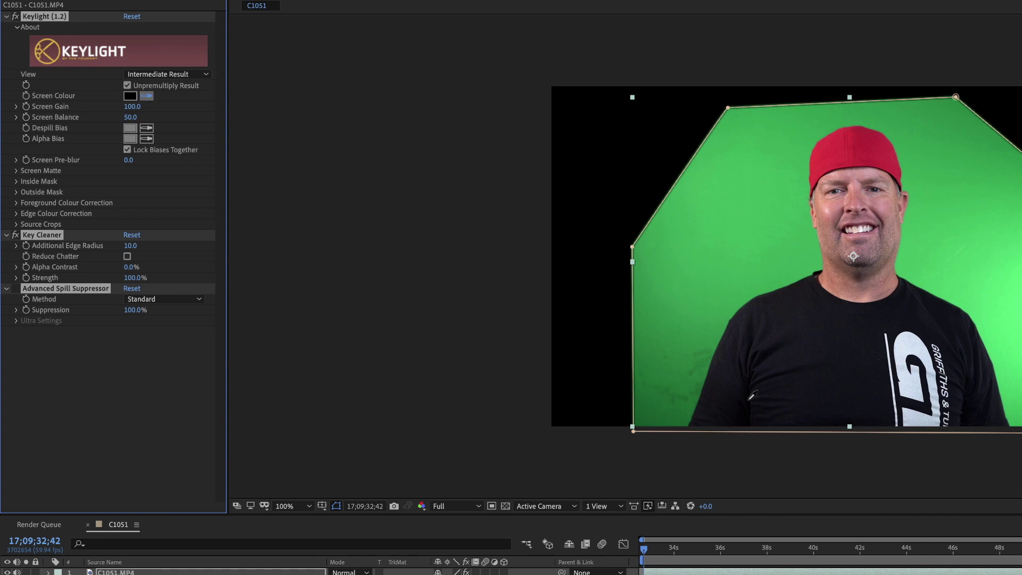
pyautogui.click(661, 418)
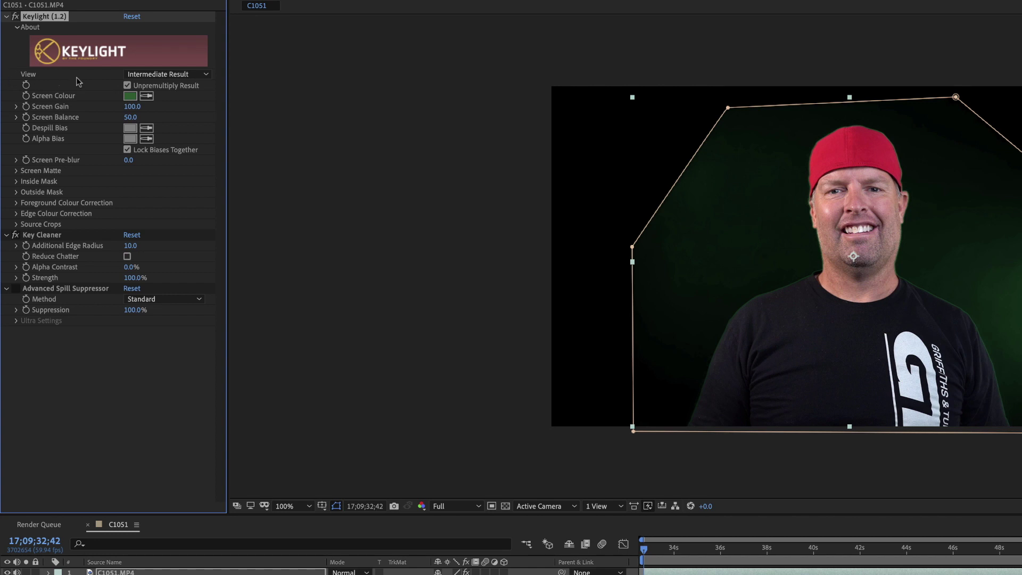
# Using the Screen Matte view, set Keylight's Clip Black to 22 and Clip White to 90, and switch to Final Result
pyautogui.click(187, 76)
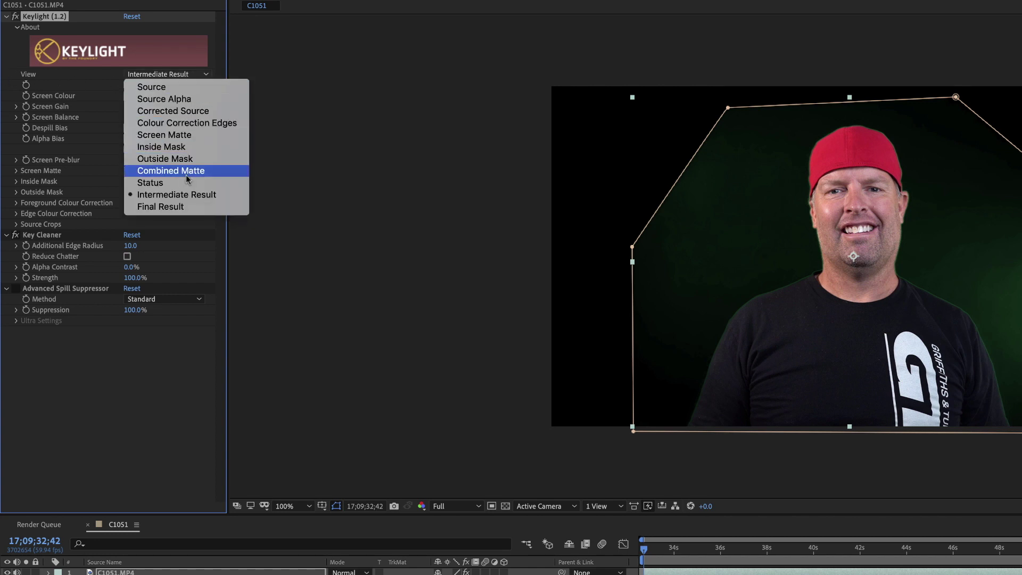
pyautogui.click(182, 137)
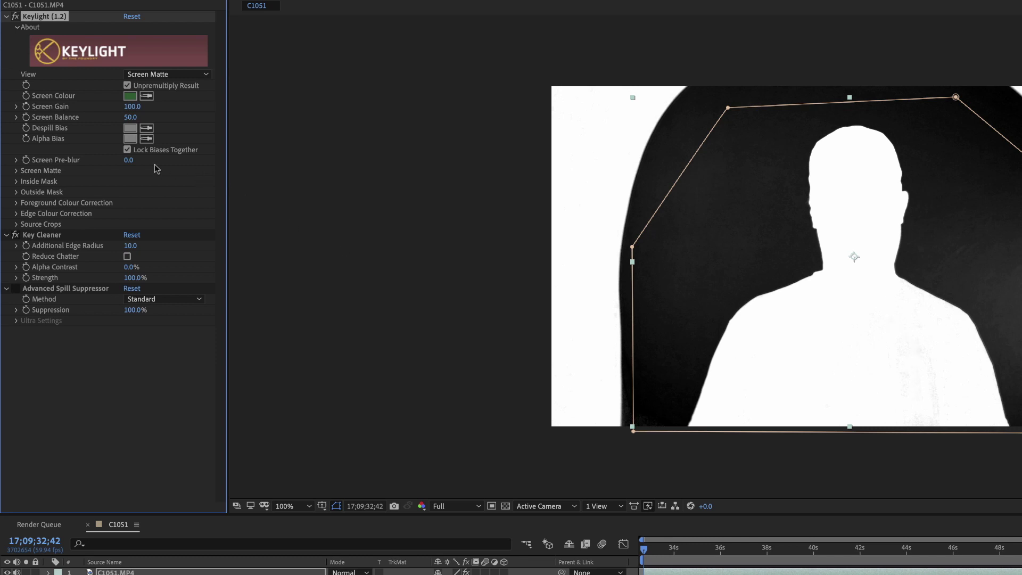
pyautogui.click(17, 170)
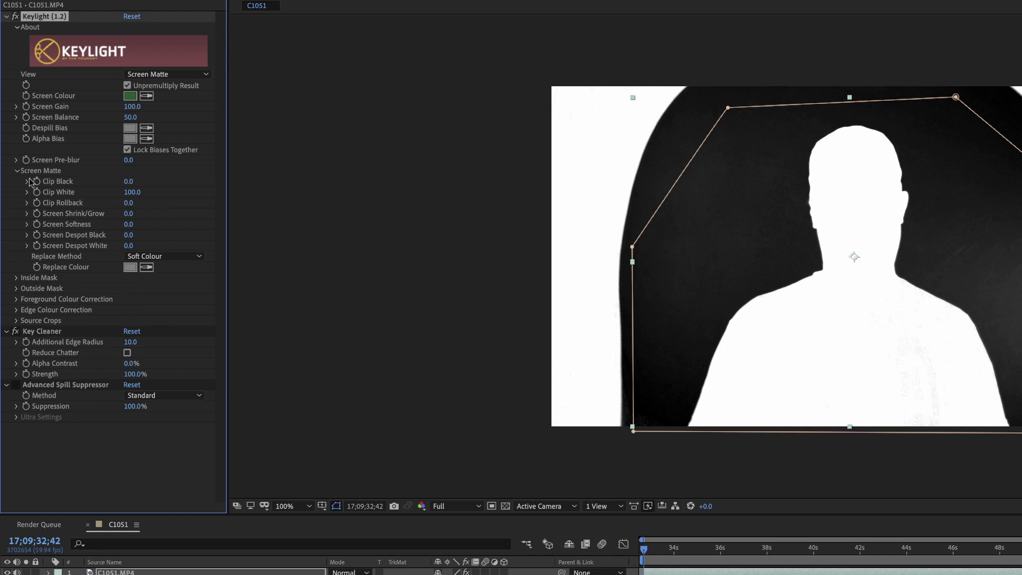
pyautogui.moveTo(128, 181)
pyautogui.mouseDown()
pyautogui.moveTo(145, 185)
pyautogui.moveTo(124, 192)
pyautogui.mouseUp()
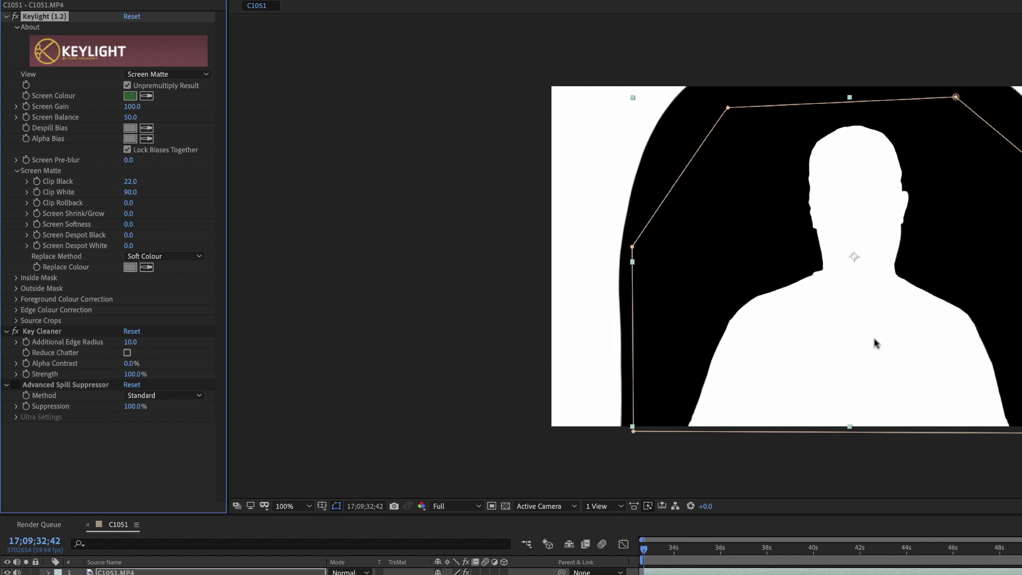
pyautogui.click(173, 74)
pyautogui.click(159, 206)
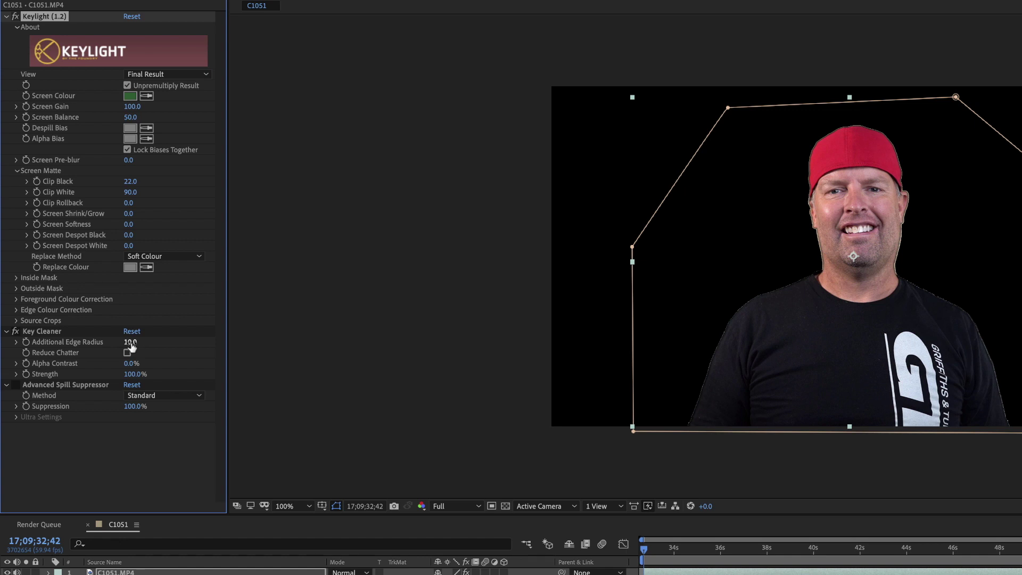
# Set Key Cleaner's Additional Edge Radius to 8.6, enable Reduce Chatter, and set Strength to 75%
pyautogui.moveTo(128, 341); pyautogui.dragTo(119, 345)
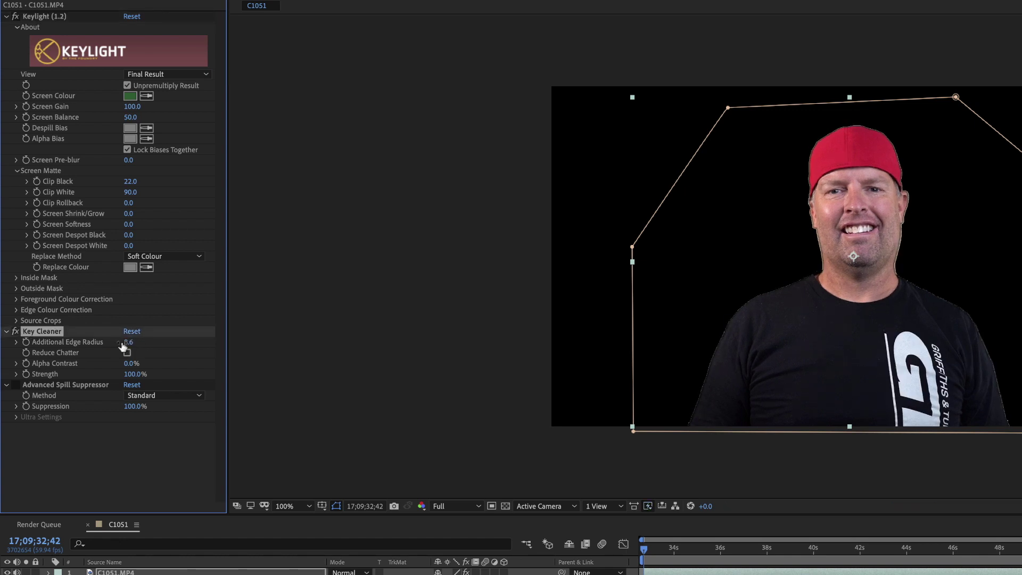
pyautogui.click(131, 374)
pyautogui.write('75')
pyautogui.press('Return')
# Set Keylight's Screen Shrink/Grow to -1.1 and refine Clip Black to 52 and Clip White to 88 using the Screen Matte view
pyautogui.moveTo(128, 214); pyautogui.dragTo(123, 213)
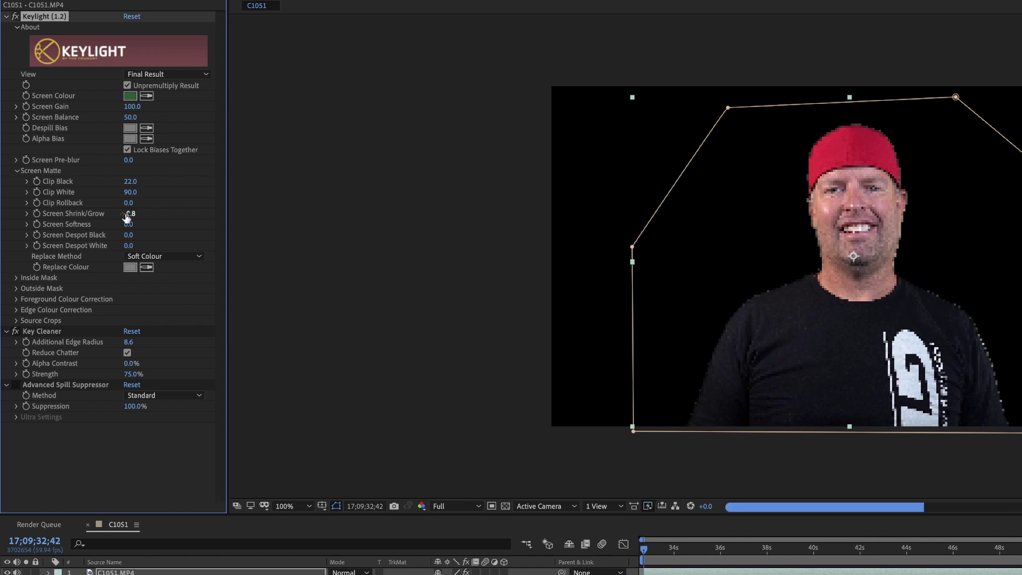
pyautogui.moveTo(128, 216); pyautogui.dragTo(127, 215)
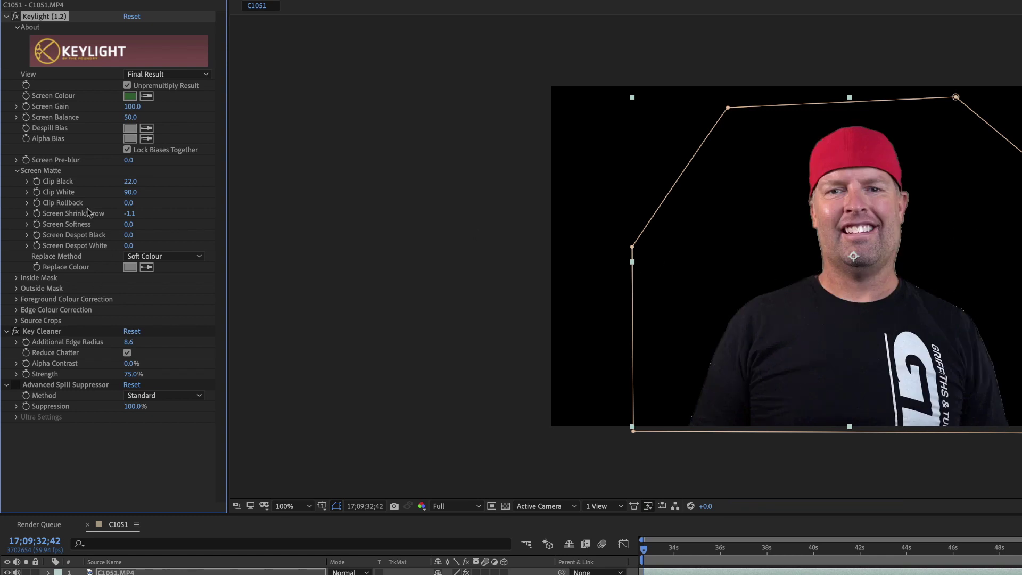
pyautogui.click(170, 76)
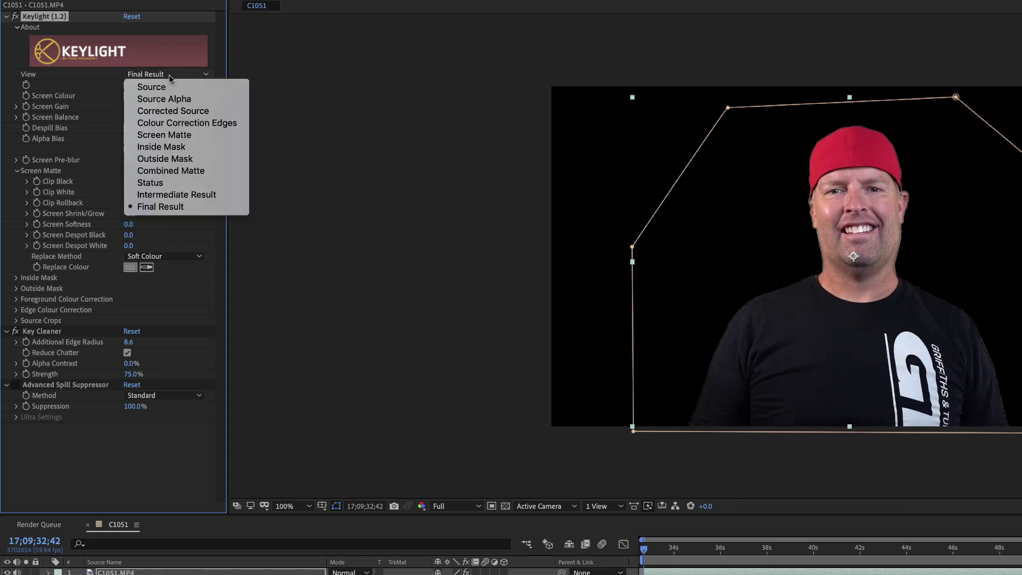
pyautogui.click(164, 135)
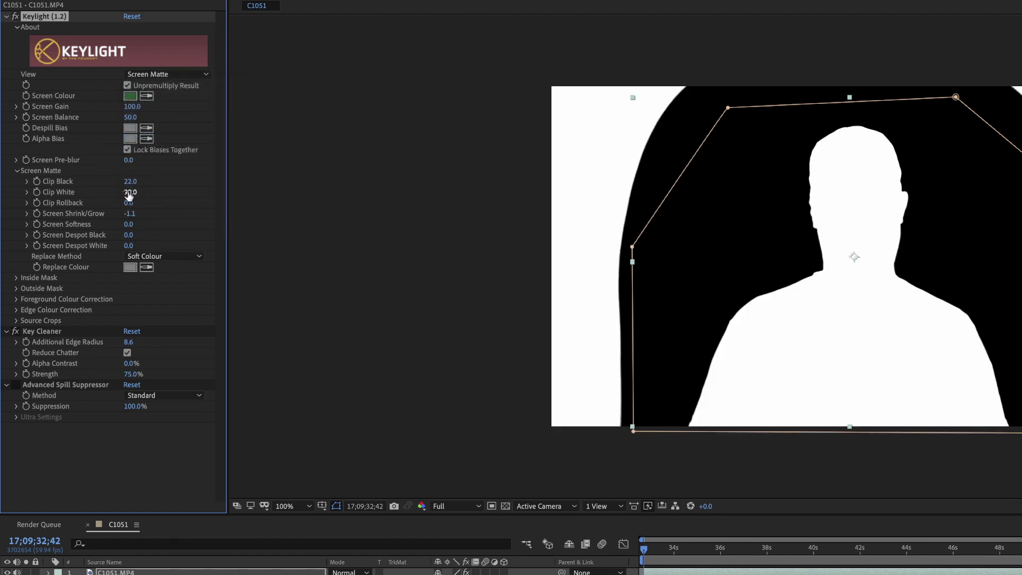
pyautogui.moveTo(128, 191); pyautogui.dragTo(153, 186)
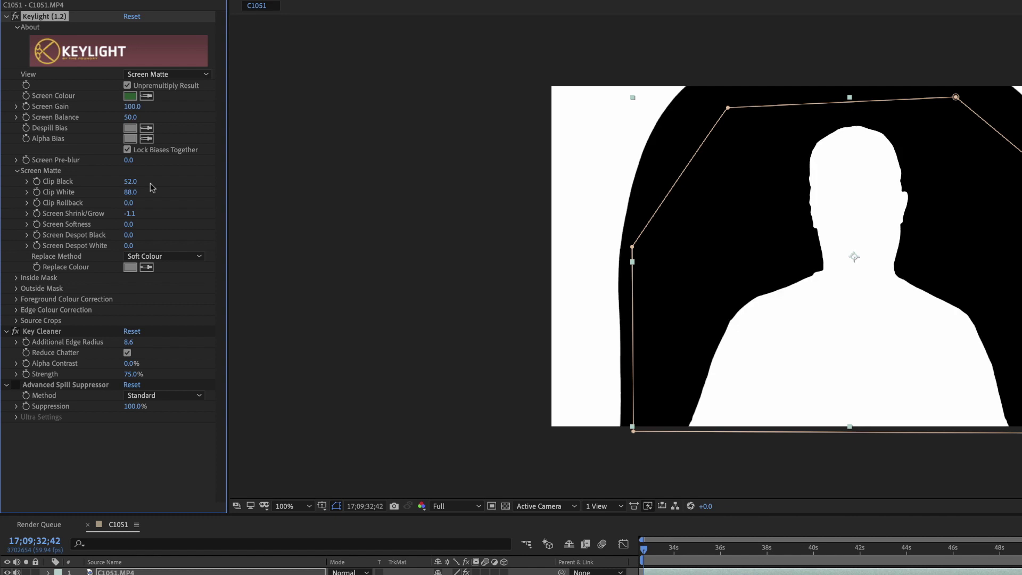
pyautogui.click(162, 75)
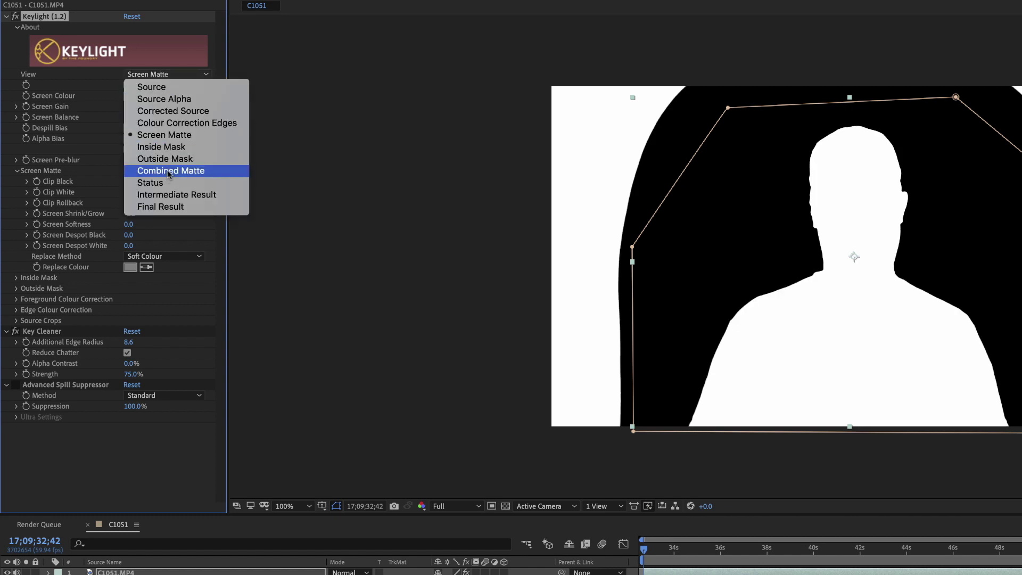
pyautogui.click(175, 208)
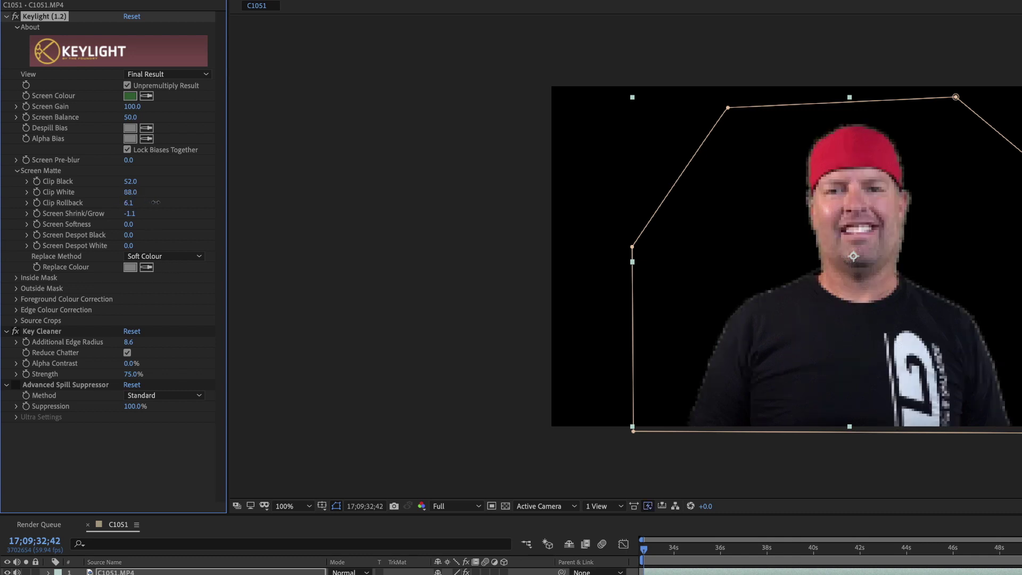
# Set Keylight's Clip Rollback to 0.1, and Key Cleaner's Additional Edge Radius to 1.9 and Alpha Contrast to 63%
pyautogui.moveTo(118, 202); pyautogui.dragTo(124, 203)
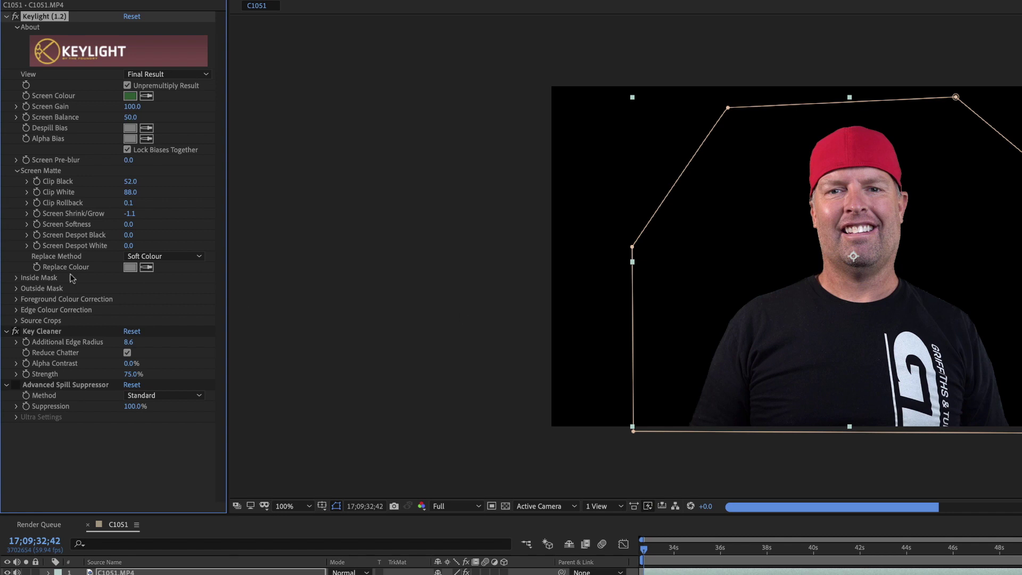
pyautogui.click(163, 256)
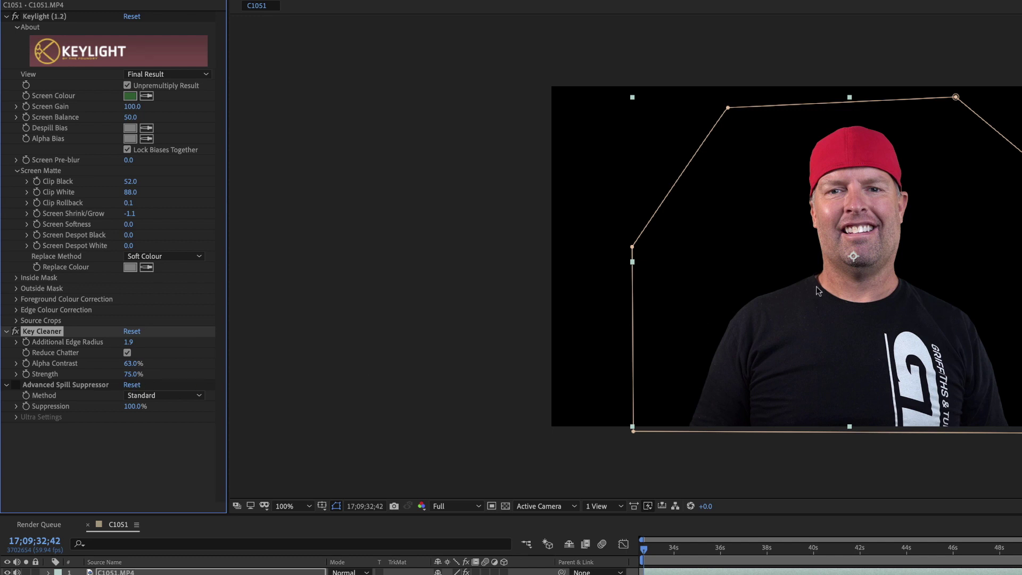
# Inspect the keyed edges around the face and shoulders up close and set Keylight's Screen Softness to 1.2
pyautogui.scroll(4, 816, 283)
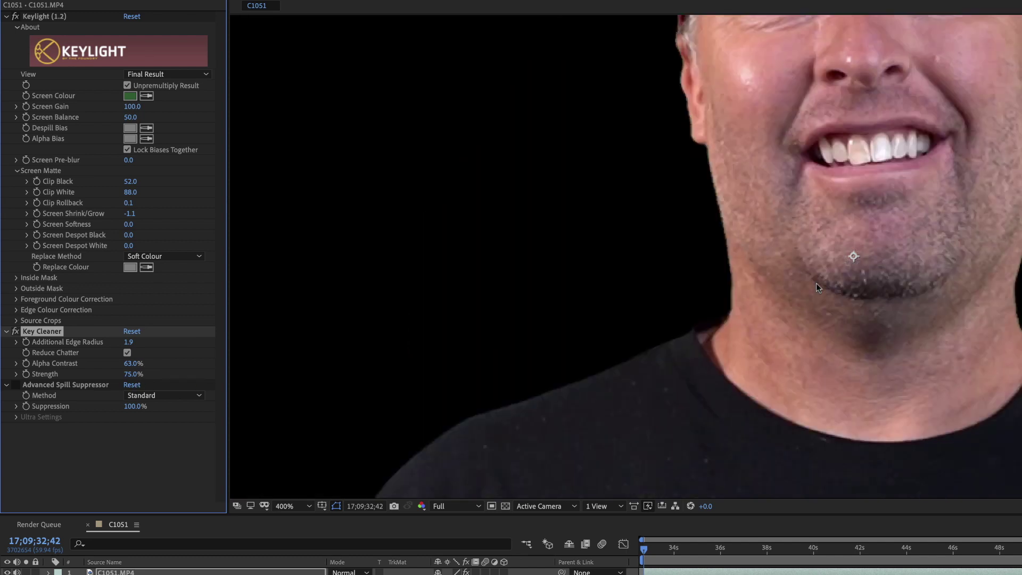
pyautogui.scroll(-2, 853, 256)
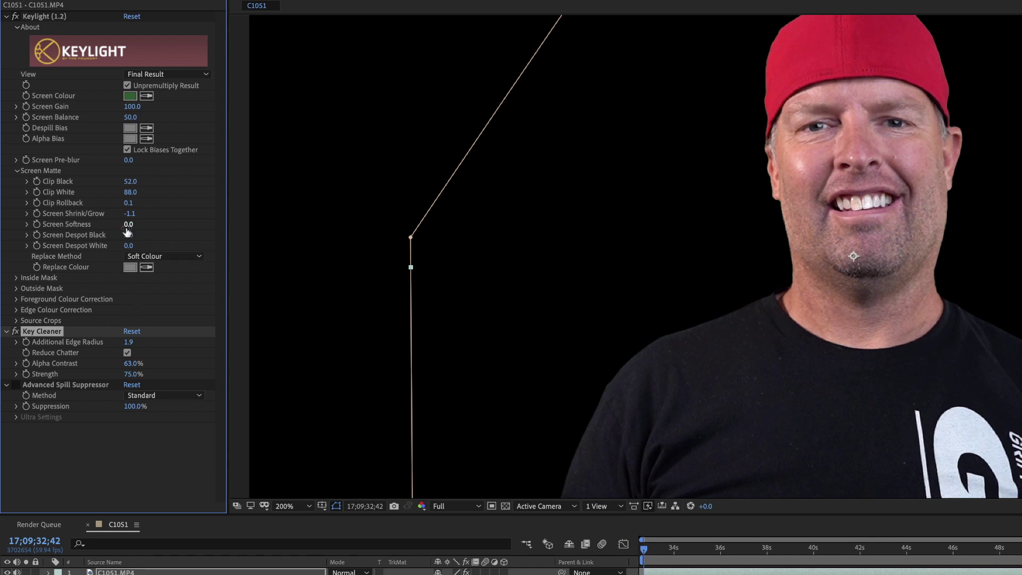
pyautogui.moveTo(126, 227); pyautogui.dragTo(126, 226)
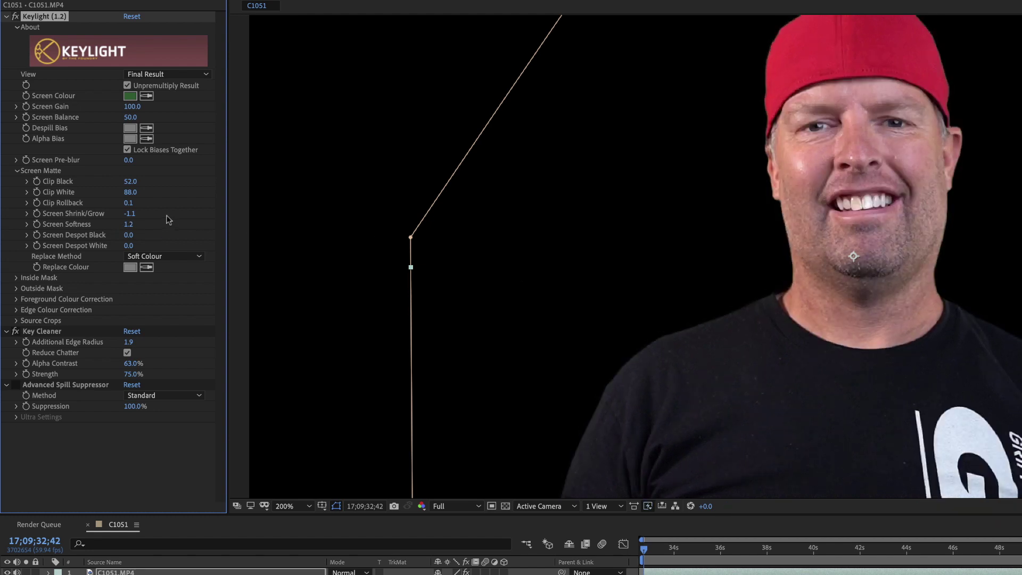
# Set Keylight's Screen Softness to 0.2 and check the keyed man at full frame
pyautogui.moveTo(128, 224); pyautogui.dragTo(118, 224)
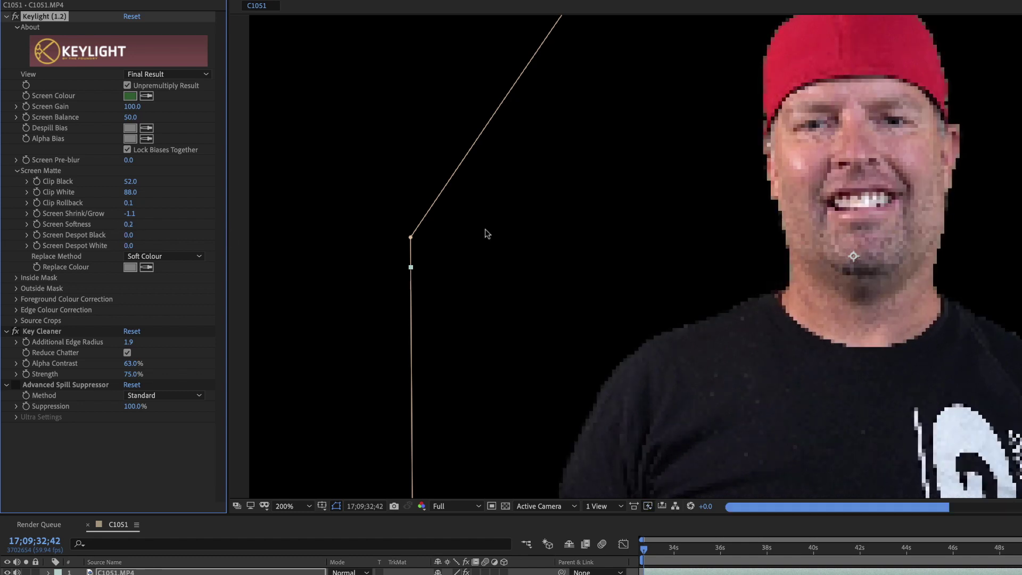
pyautogui.scroll(-2, 608, 248)
pyautogui.scroll(1, 609, 248)
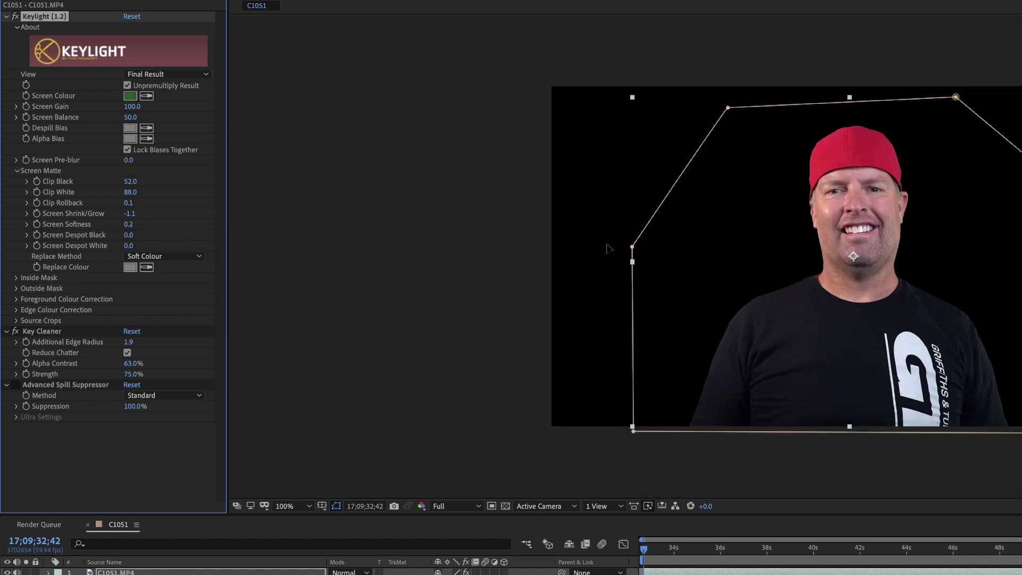
# Preview the keyed clip at several points in the timeline and deselect the layer to view it without the mask outline
pyautogui.press('space')
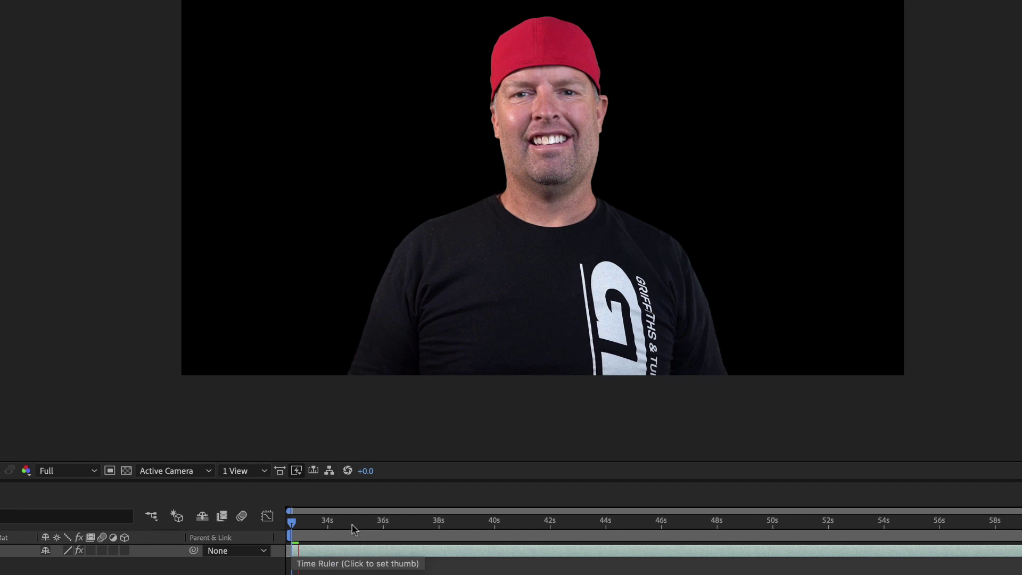
pyautogui.moveTo(345, 526); pyautogui.dragTo(500, 524)
pyautogui.click(337, 443)
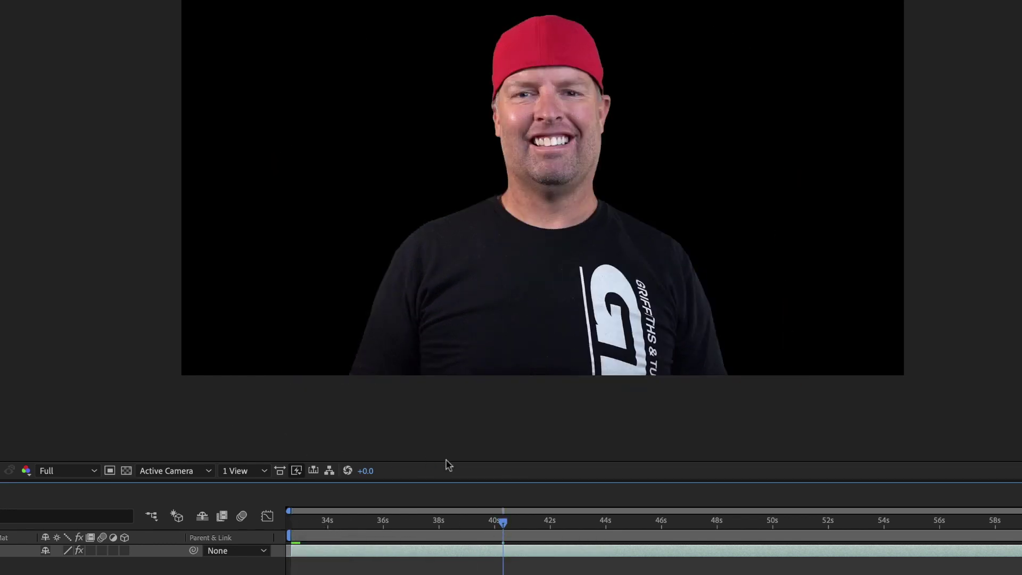
pyautogui.moveTo(503, 522); pyautogui.dragTo(316, 526)
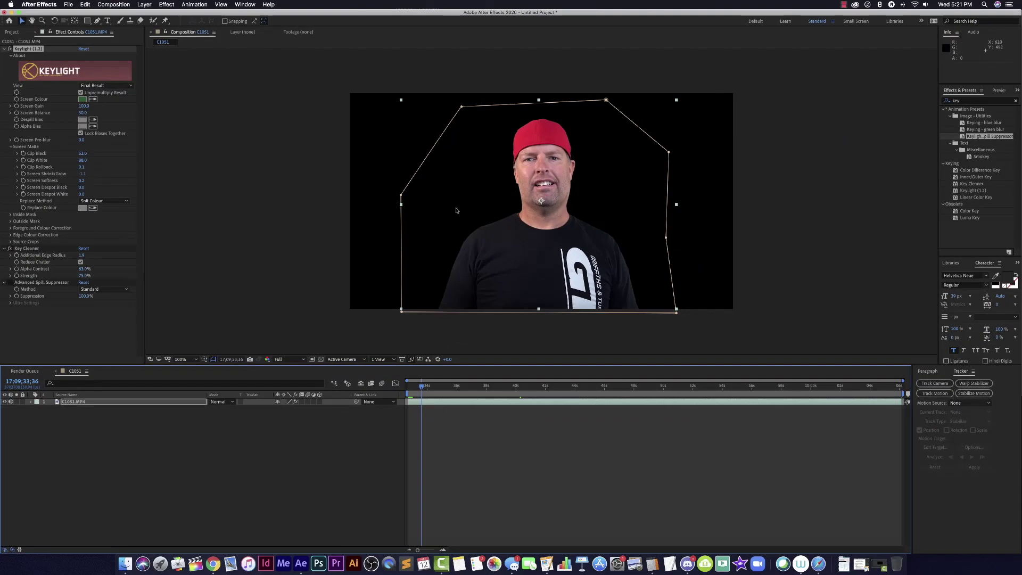
pyautogui.click(267, 230)
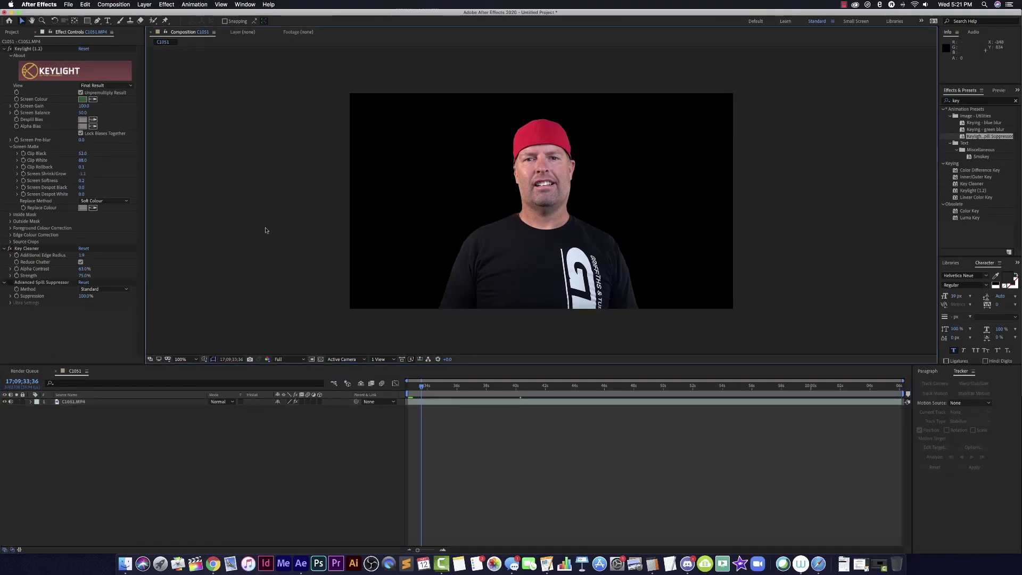
# Create a white 1920 x 1080 px solid layer and place it beneath the C1051.MP4 layer as the background
pyautogui.click(145, 4)
pyautogui.moveTo(159, 20)
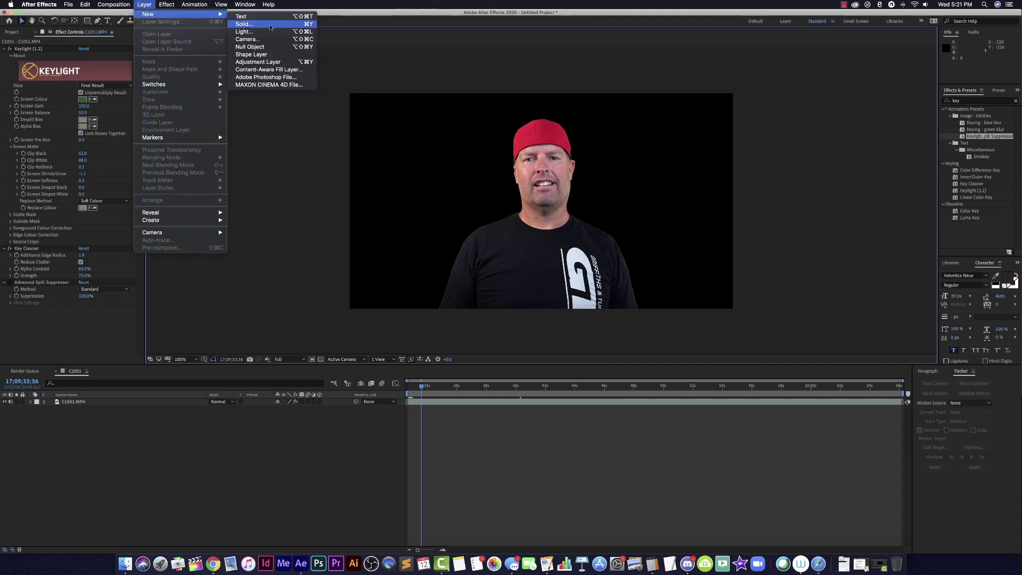
pyautogui.click(270, 26)
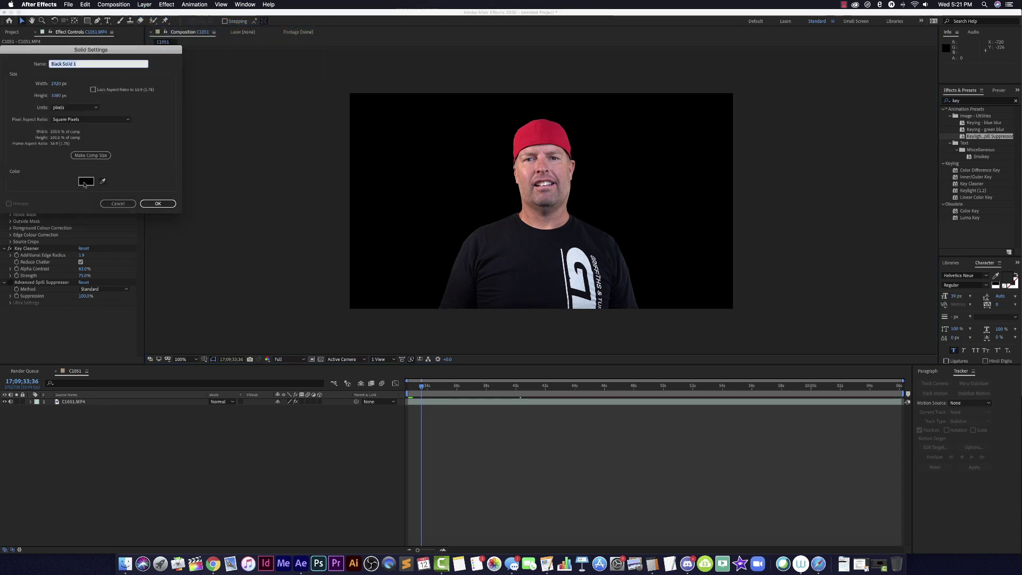
pyautogui.click(85, 181)
pyautogui.click(95, 75)
pyautogui.click(118, 120)
pyautogui.moveTo(118, 120); pyautogui.dragTo(7, 61)
pyautogui.click(183, 63)
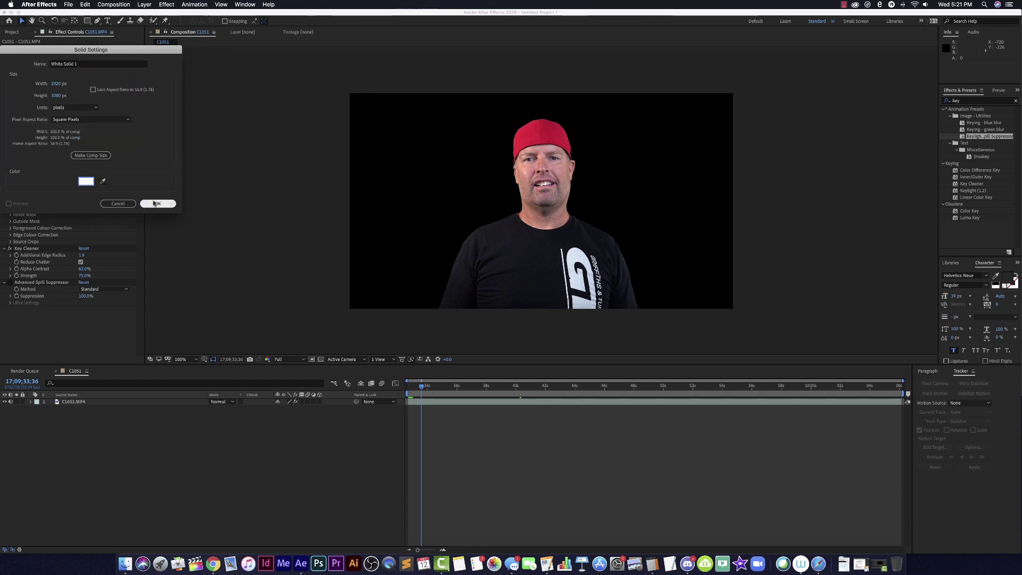
pyautogui.click(158, 203)
pyautogui.moveTo(69, 403); pyautogui.dragTo(75, 419)
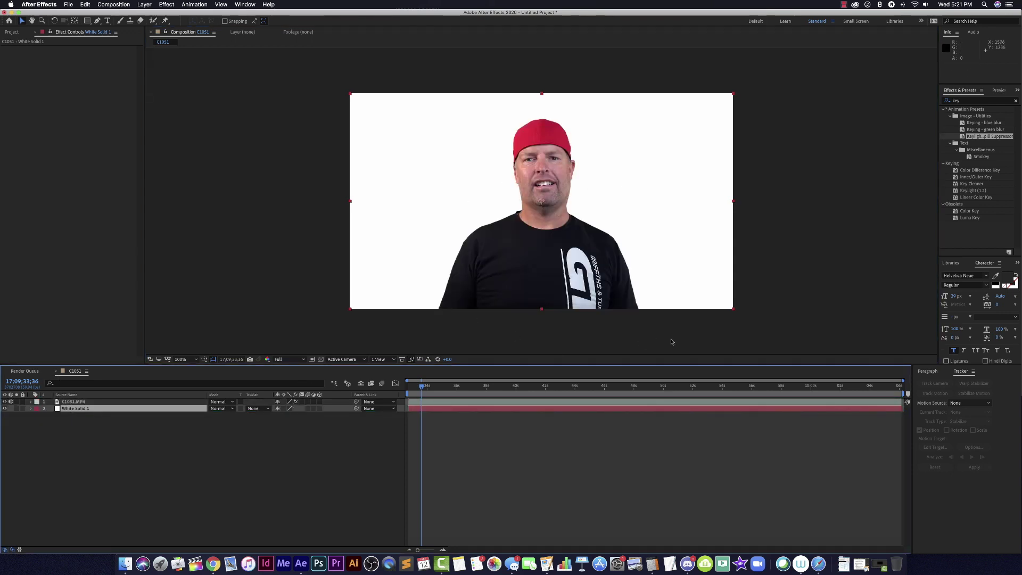